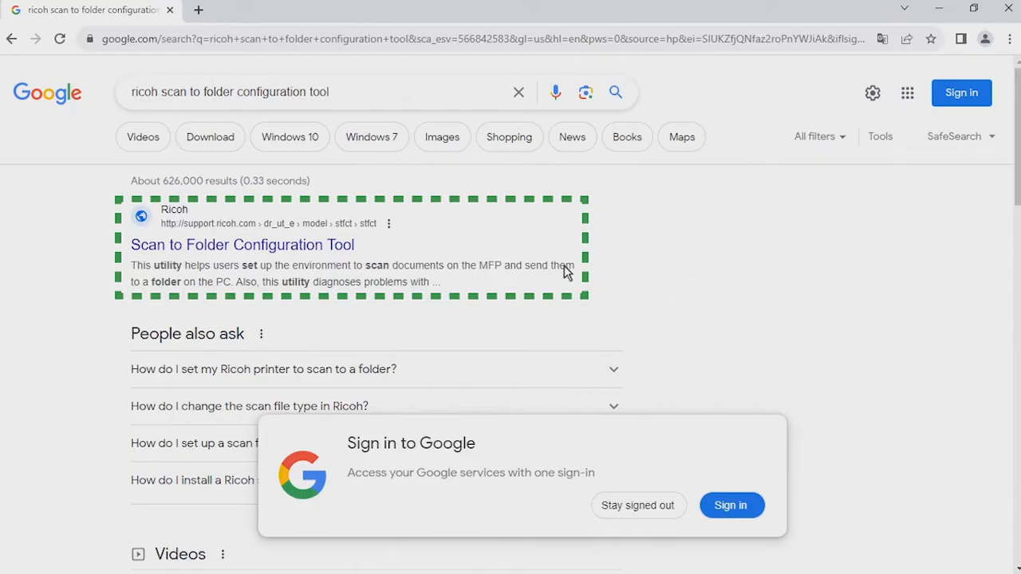
Step: Download the English Scan to Folder Configuration Tool from Ricoh's support site, accepting the licence agreement and saving STFCT_xpdr.exe in Downloads
{"action": "left_click", "coordinate": [343, 245]}
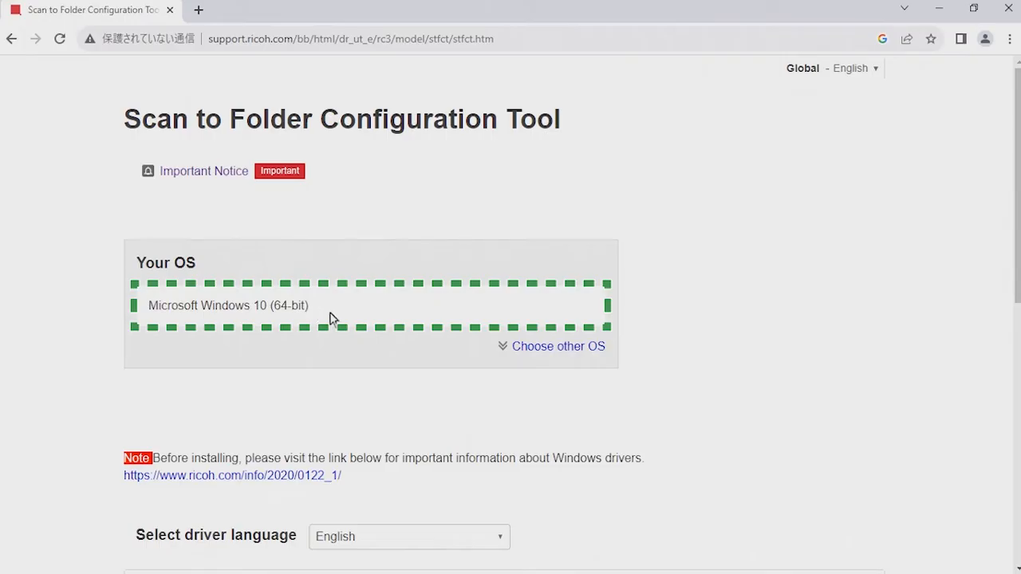
{"action": "scroll", "coordinate": [333, 320], "scroll_direction": "down", "scroll_amount": 2}
{"action": "scroll", "coordinate": [334, 321], "scroll_direction": "down", "scroll_amount": 2}
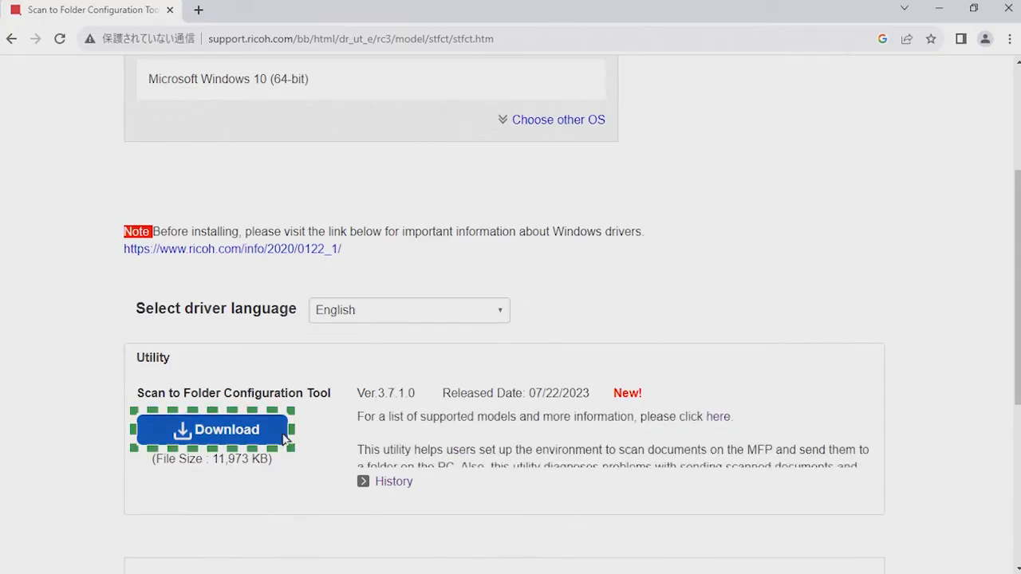
{"action": "left_click", "coordinate": [240, 433]}
{"action": "scroll", "coordinate": [358, 390], "scroll_direction": "down", "scroll_amount": 15}
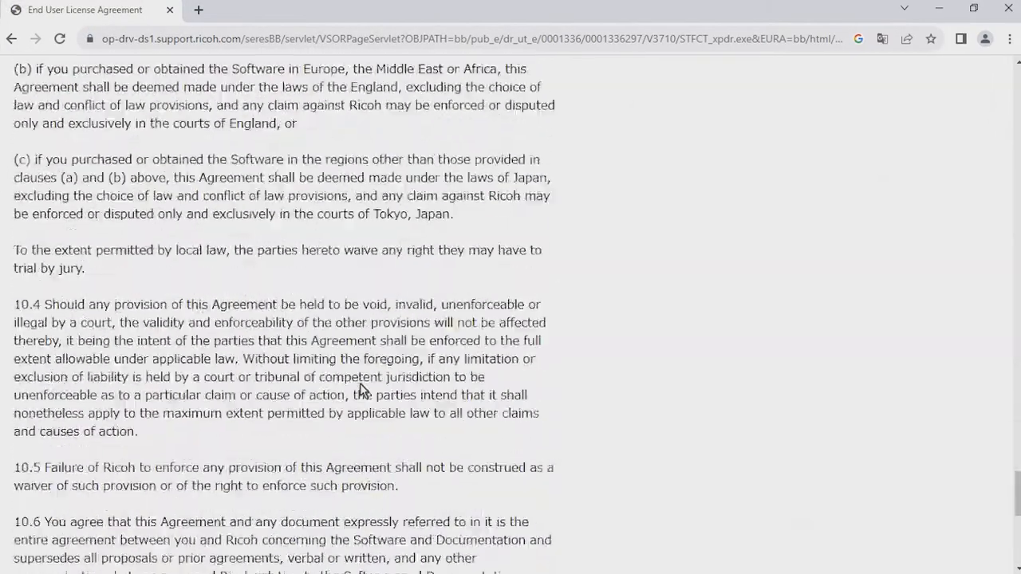
{"action": "left_click", "coordinate": [234, 535]}
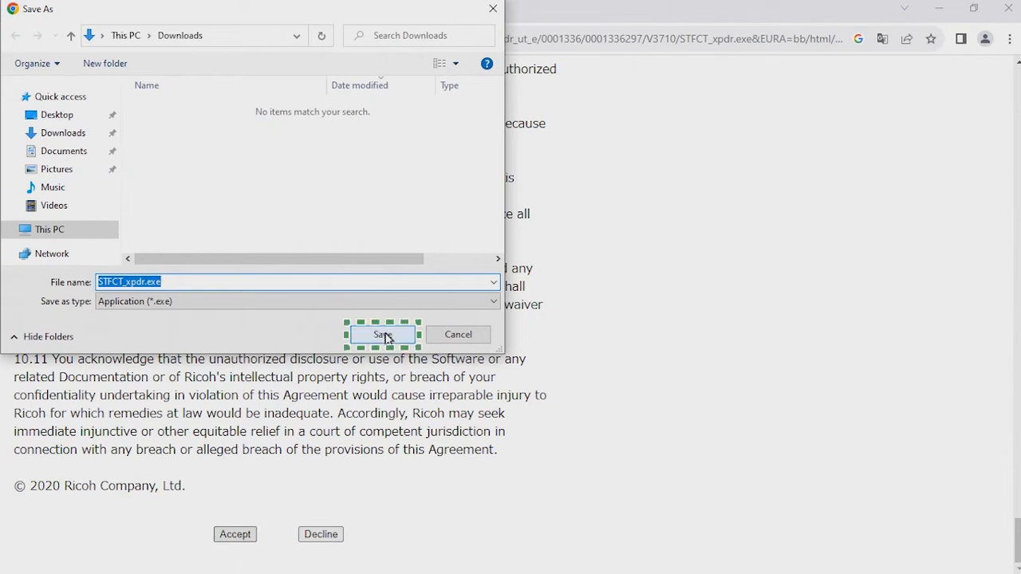
{"action": "left_click", "coordinate": [385, 336]}
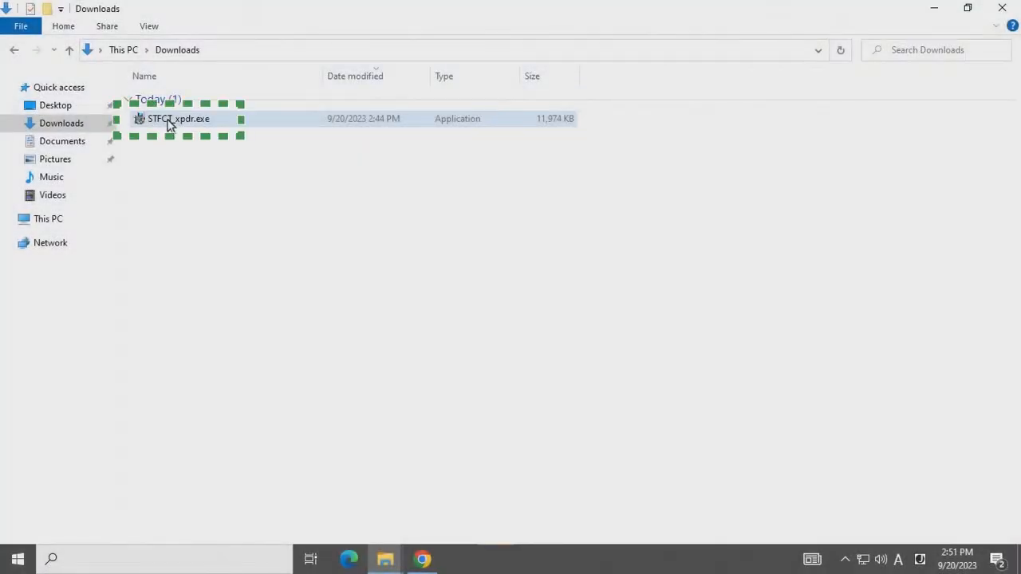
Step: Run STFCT_xpdr.exe from the Downloads folder and complete the RICOH STFConfTool V3.7.1.0 installation with its default settings
{"action": "left_click", "coordinate": [169, 124]}
{"action": "double_click", "coordinate": [169, 123]}
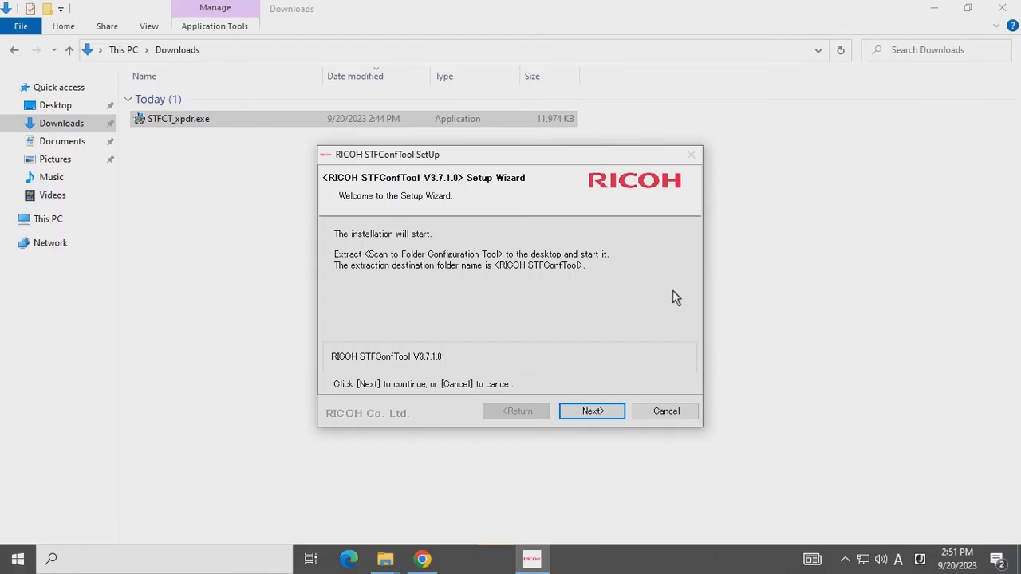
{"action": "left_click", "coordinate": [593, 412]}
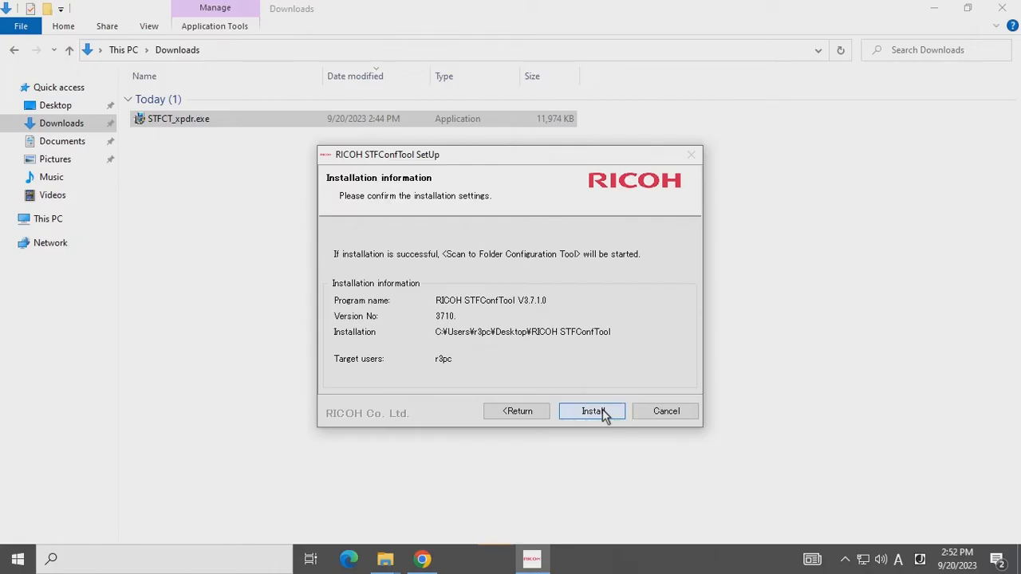
{"action": "left_click", "coordinate": [602, 409]}
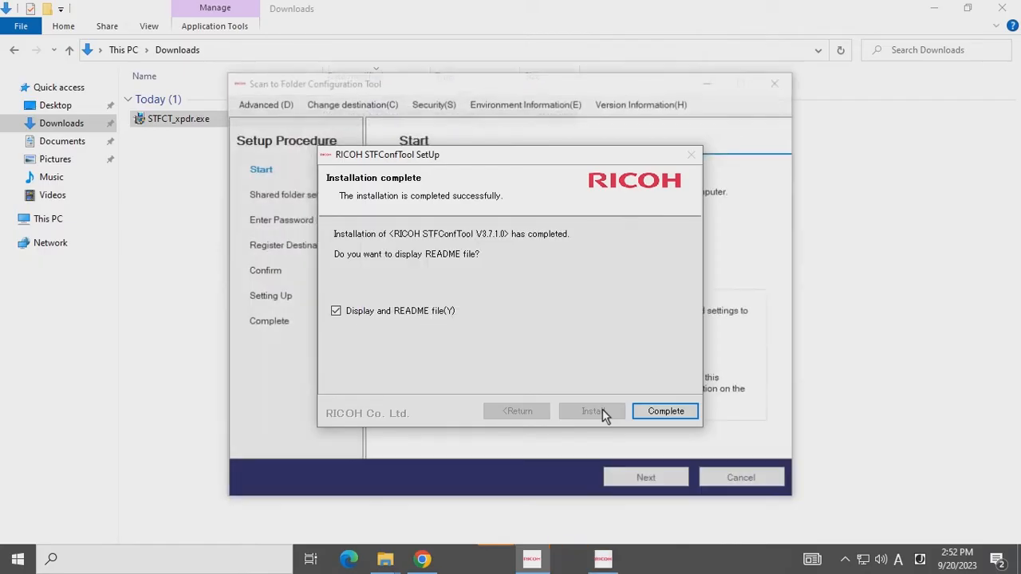
{"action": "left_click", "coordinate": [654, 411]}
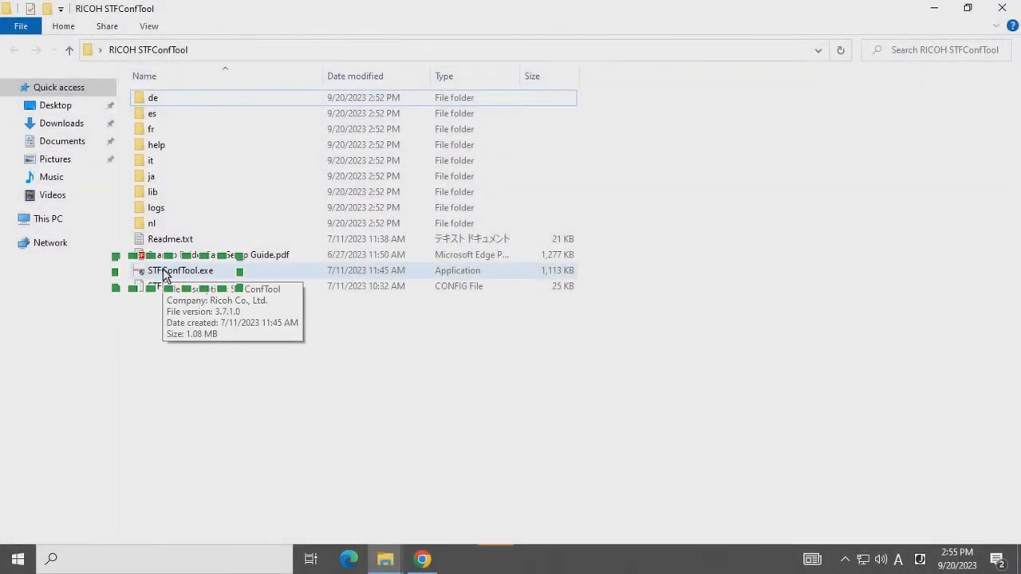
Step: Launch STFConfTool.exe and choose to register a destination with a new shared folder named Scan on the Desktop
{"action": "double_click", "coordinate": [164, 273]}
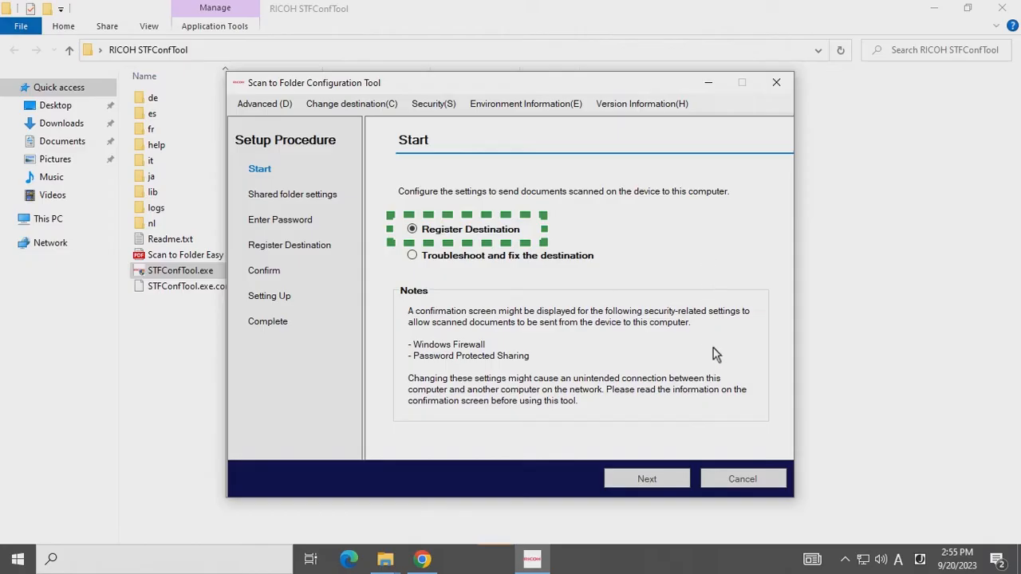
{"action": "left_click", "coordinate": [671, 481]}
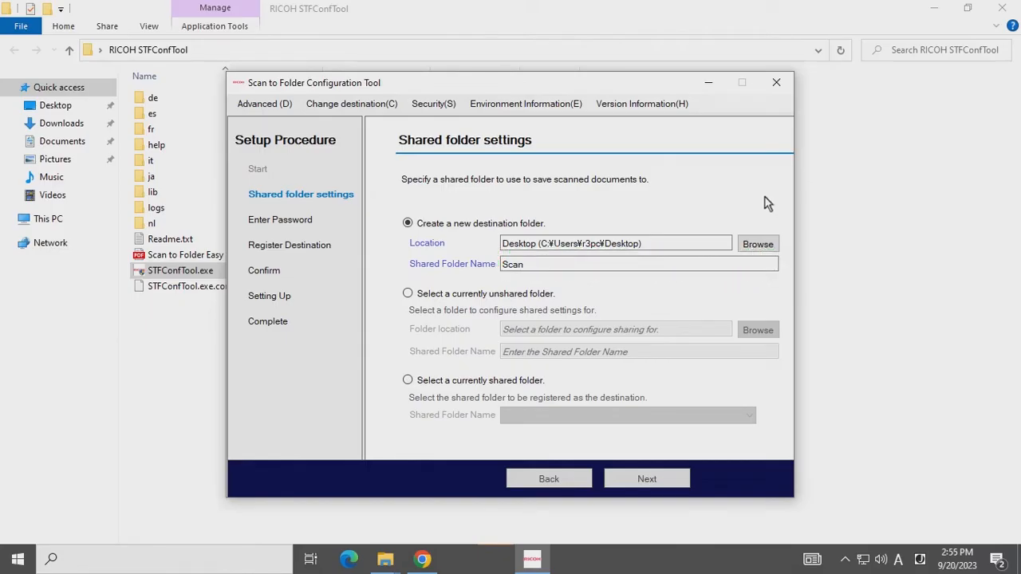
{"action": "left_click", "coordinate": [648, 480]}
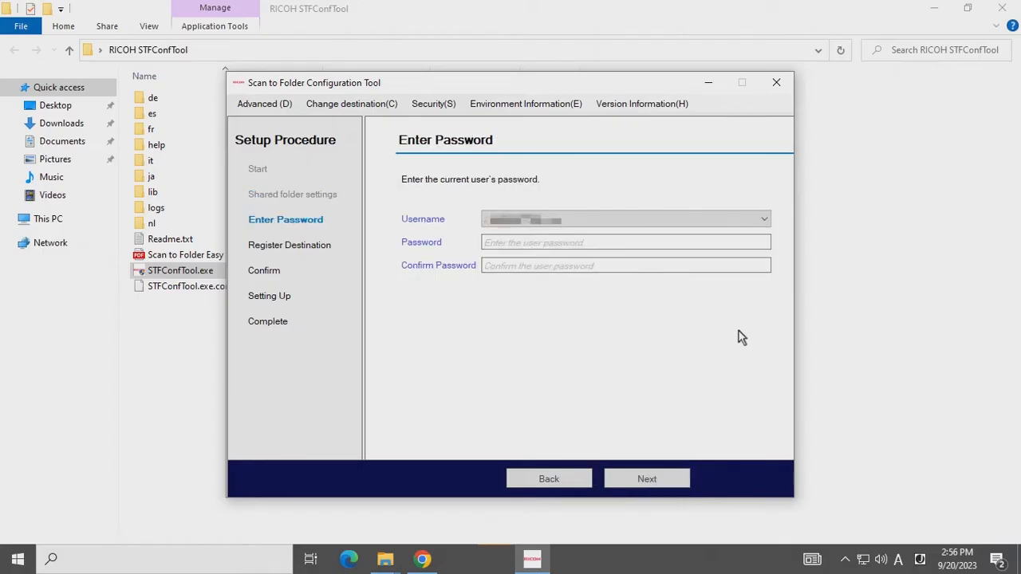
Step: Enter and confirm the current user's password, and proceed to the destination registration
{"action": "left_click", "coordinate": [722, 244]}
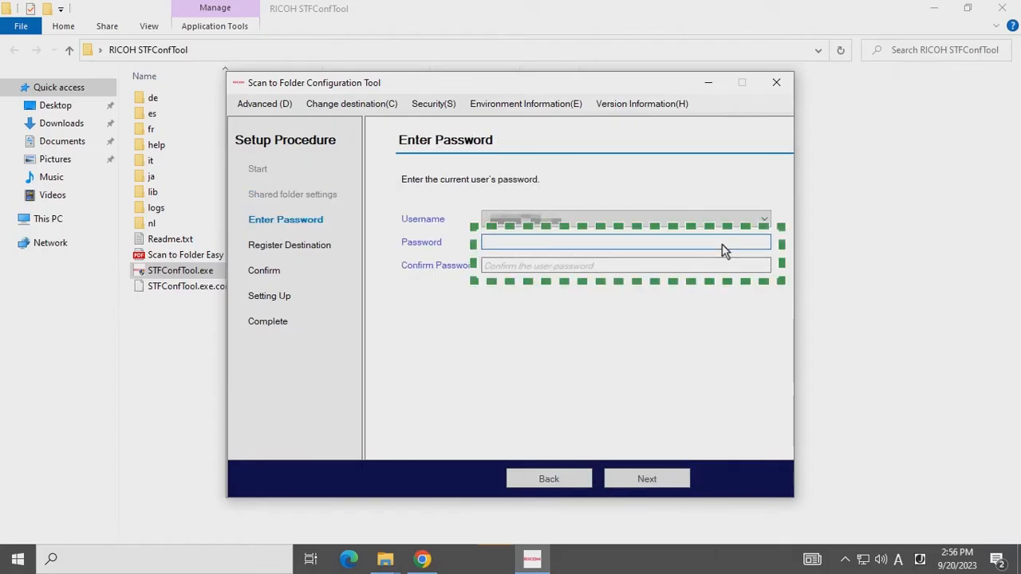
{"action": "type", "text": "****"}
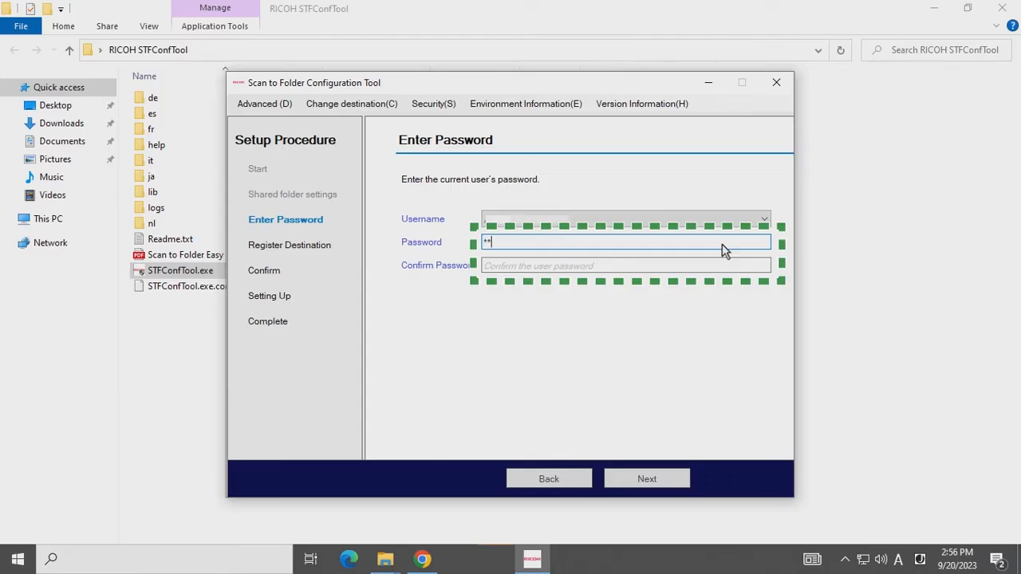
{"action": "left_click", "coordinate": [709, 266]}
{"action": "type", "text": "****"}
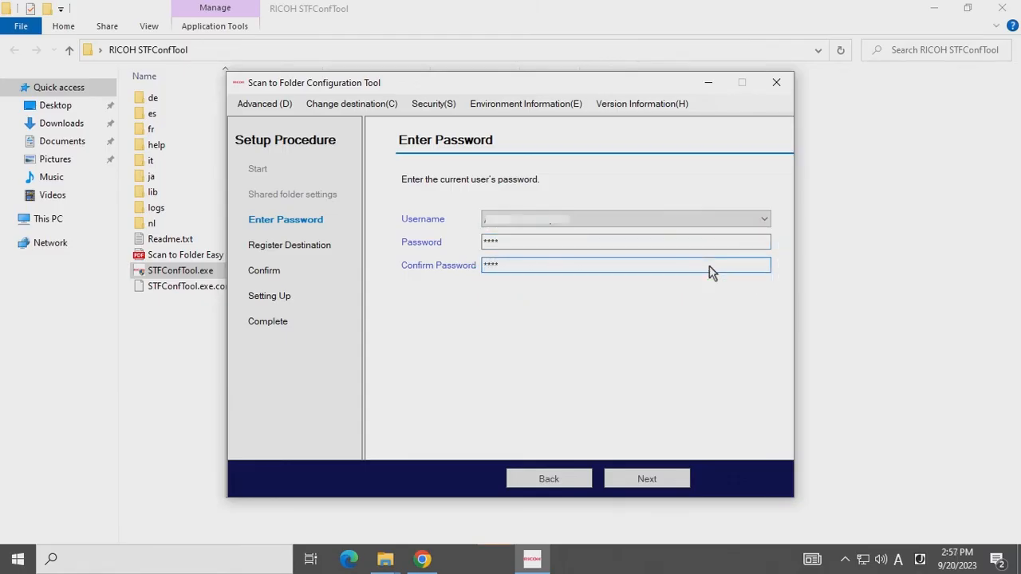
{"action": "left_click", "coordinate": [650, 479]}
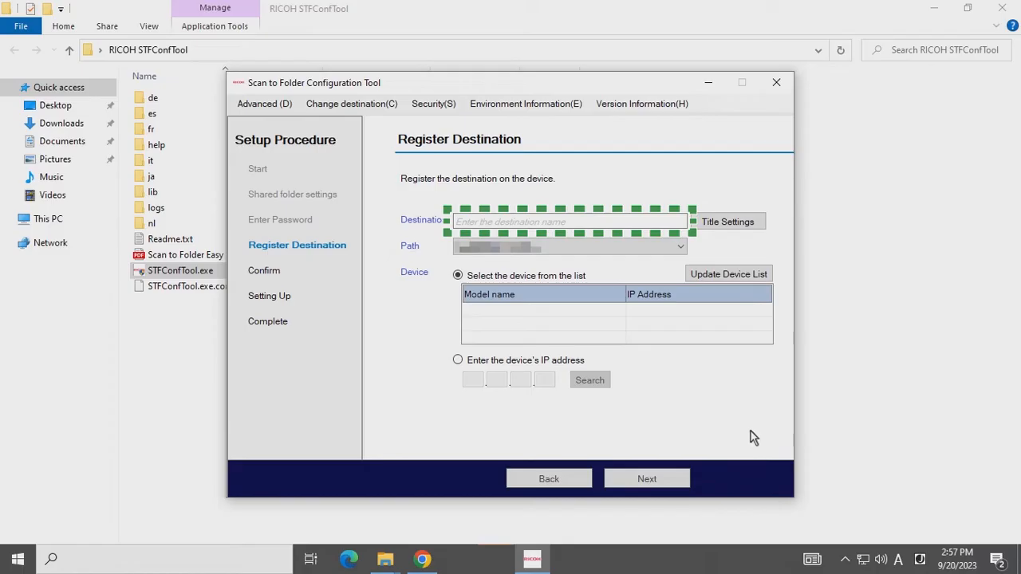
Step: Name the destination User, find the device by entering its IP address, and proceed to the confirmation page
{"action": "left_click", "coordinate": [662, 227]}
{"action": "type", "text": "User"}
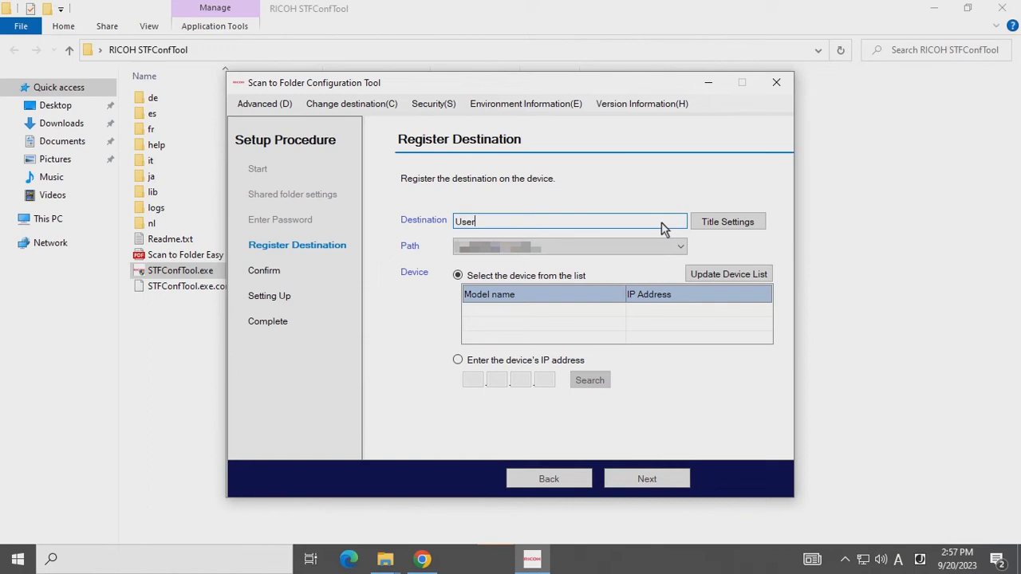
{"action": "left_click", "coordinate": [460, 360]}
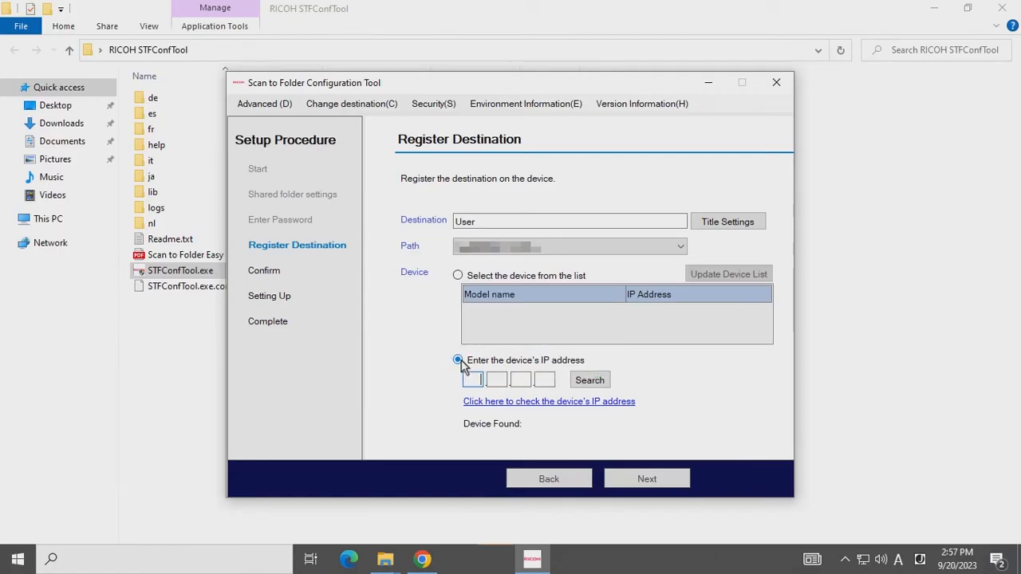
{"action": "type", "text": "10"}
{"action": "left_click", "coordinate": [495, 382]}
{"action": "type", "text": "1681"}
{"action": "left_click", "coordinate": [548, 384]}
{"action": "type", "text": "226"}
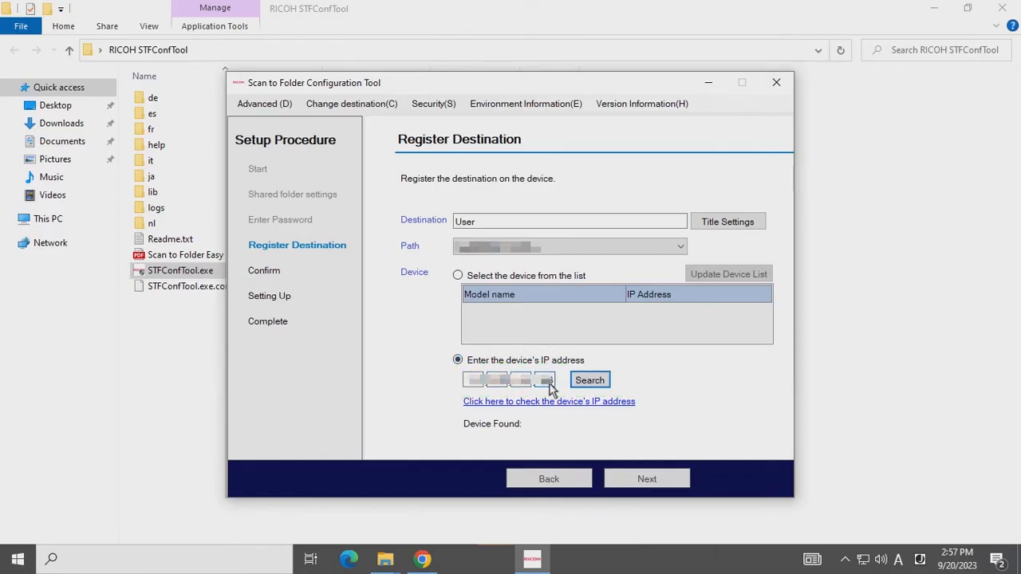
{"action": "left_click", "coordinate": [593, 382]}
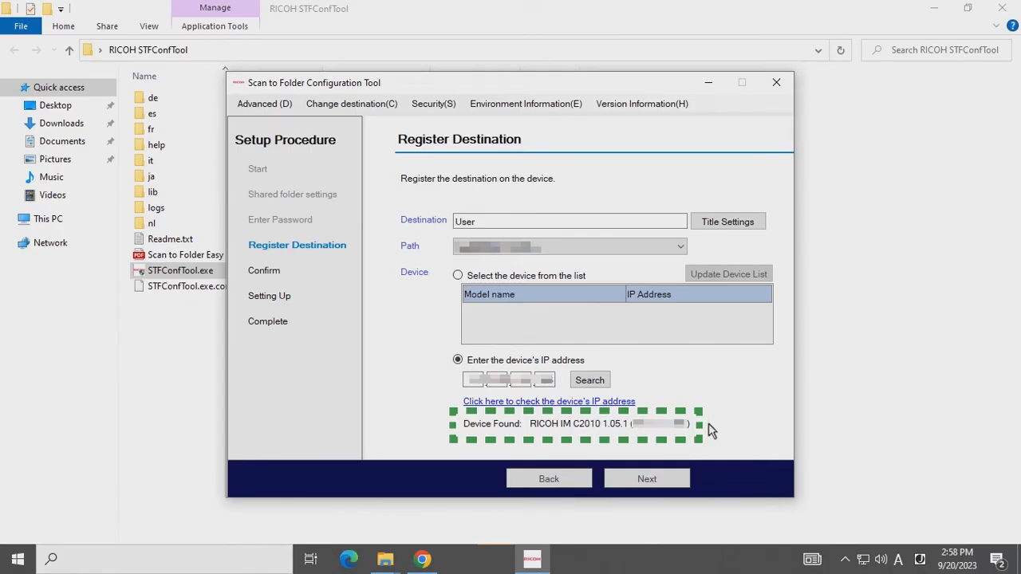
{"action": "left_click", "coordinate": [659, 477]}
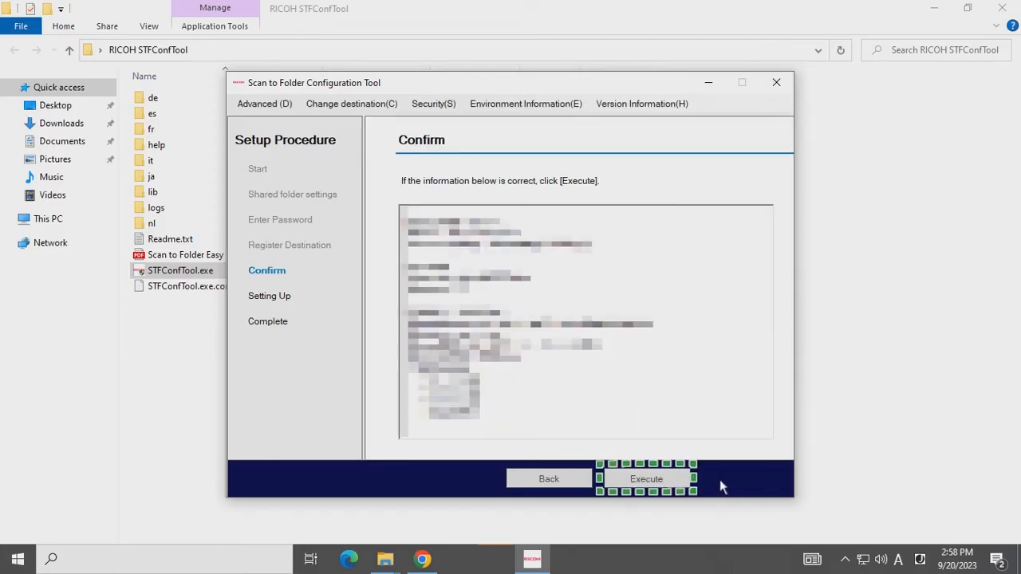
Step: Execute the setup, allow SMB communication through Windows Firewall, and finish the configuration after reviewing the report
{"action": "left_click", "coordinate": [666, 479]}
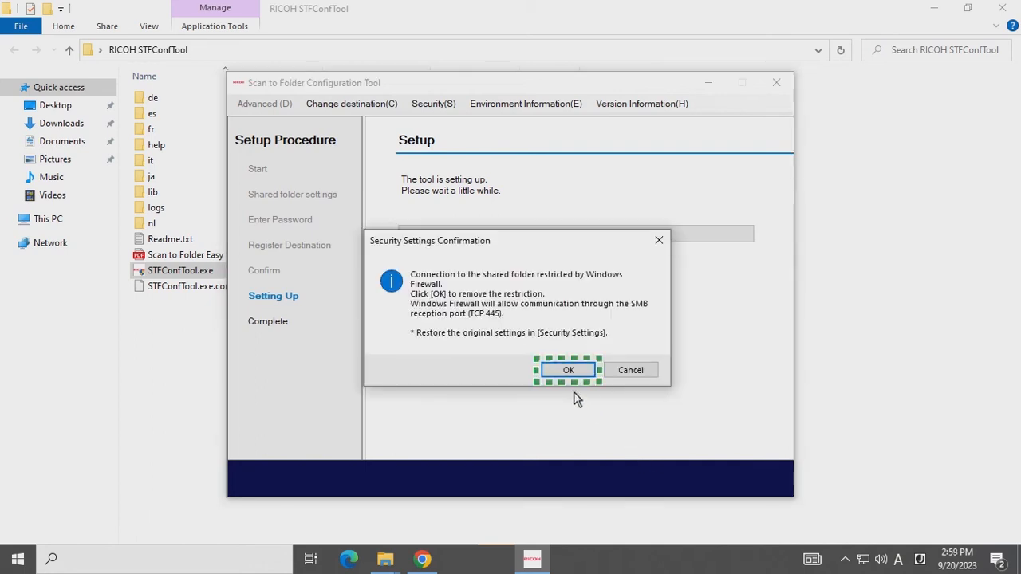
{"action": "left_click", "coordinate": [567, 370]}
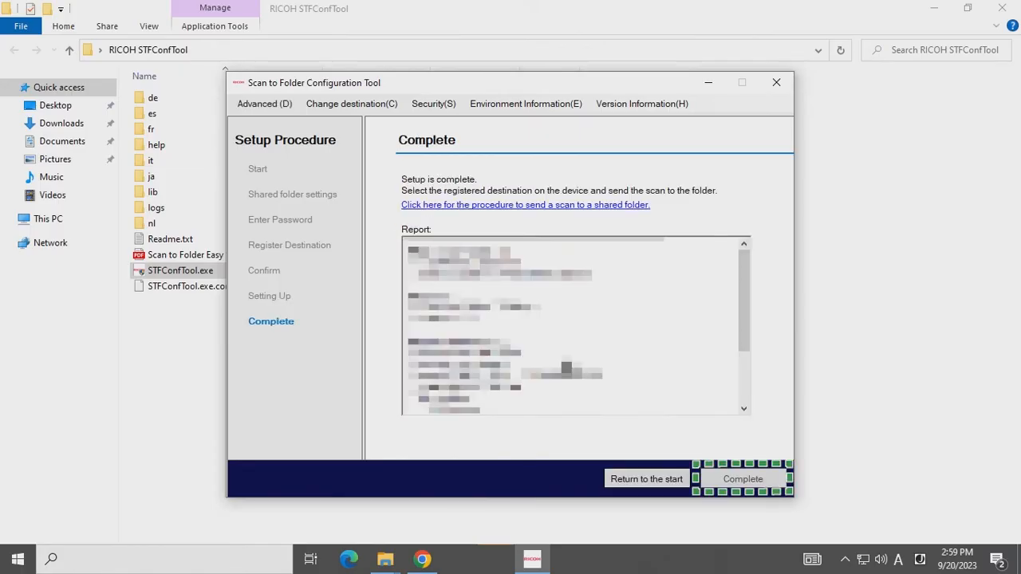
{"action": "left_click_drag", "start_coordinate": [745, 258], "coordinate": [745, 330]}
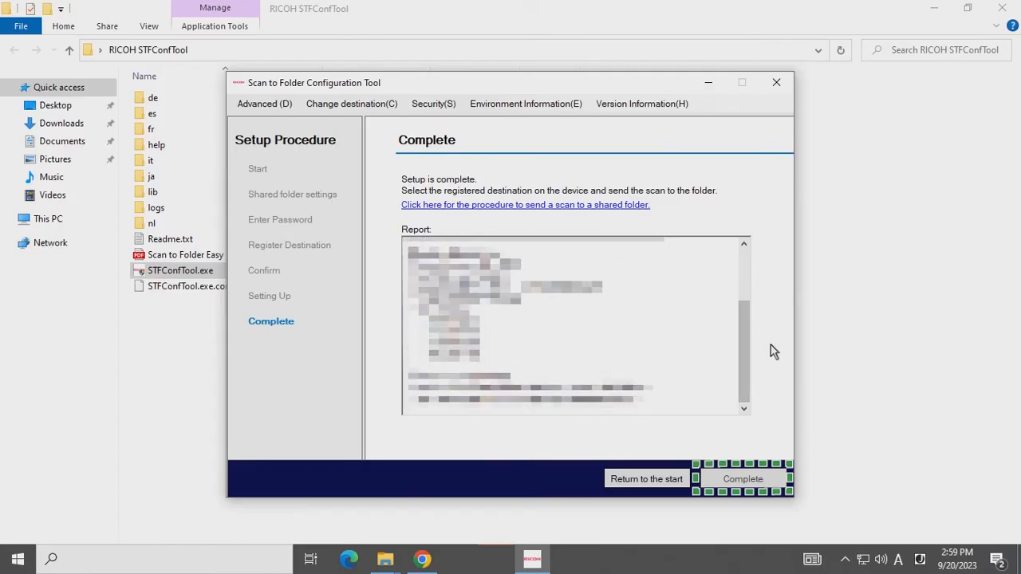
{"action": "left_click", "coordinate": [745, 480]}
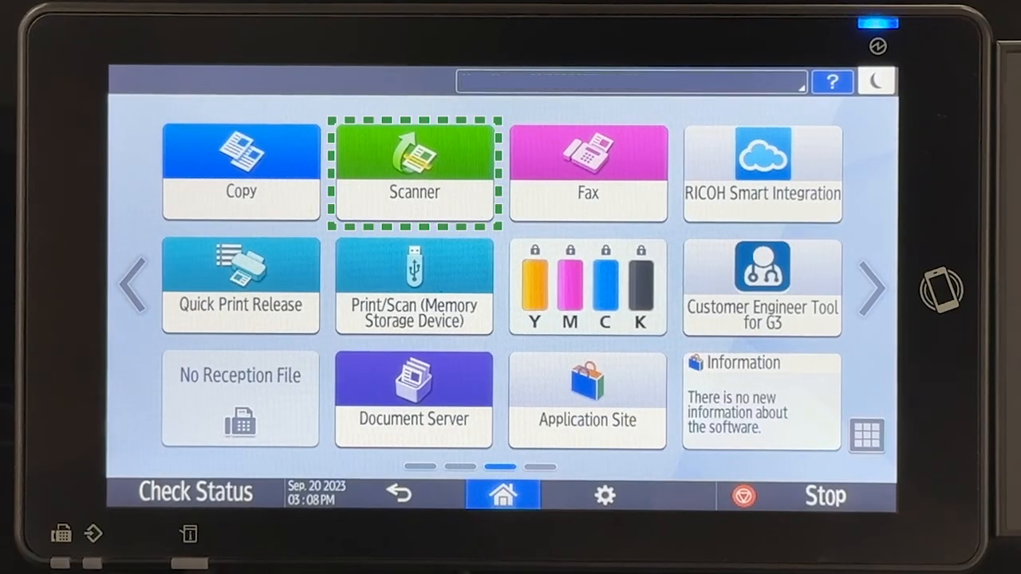
Step: Switch to the printer's Scanner application and start a Scan to Folder job to the User destination
{"action": "left_click", "coordinate": [419, 180]}
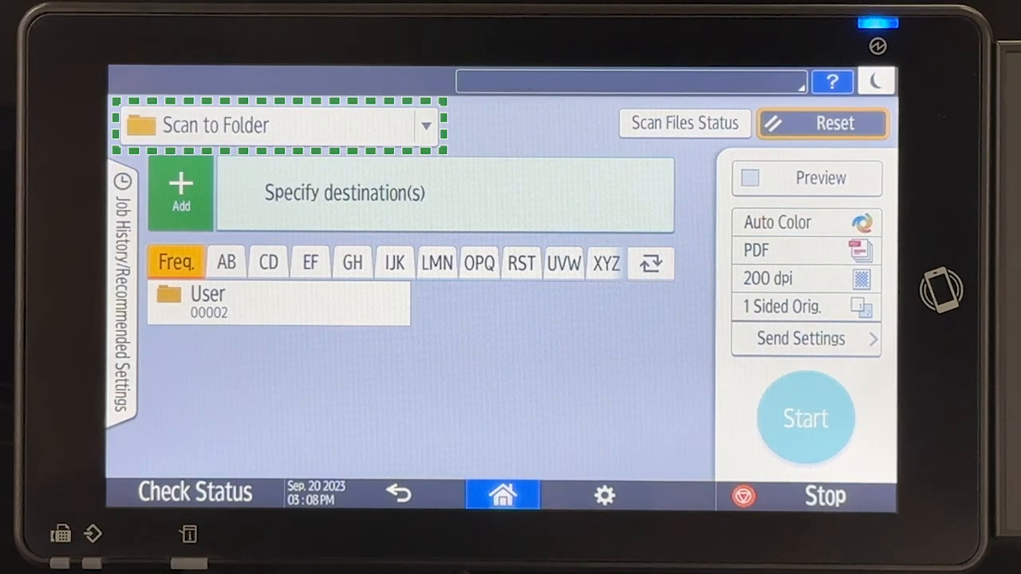
{"action": "left_click", "coordinate": [315, 125]}
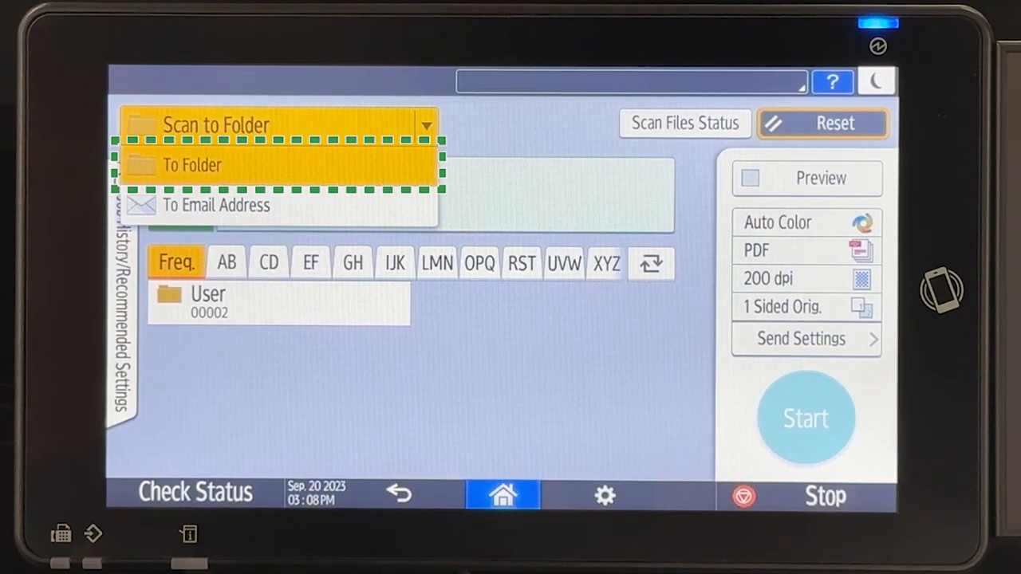
{"action": "left_click", "coordinate": [279, 159]}
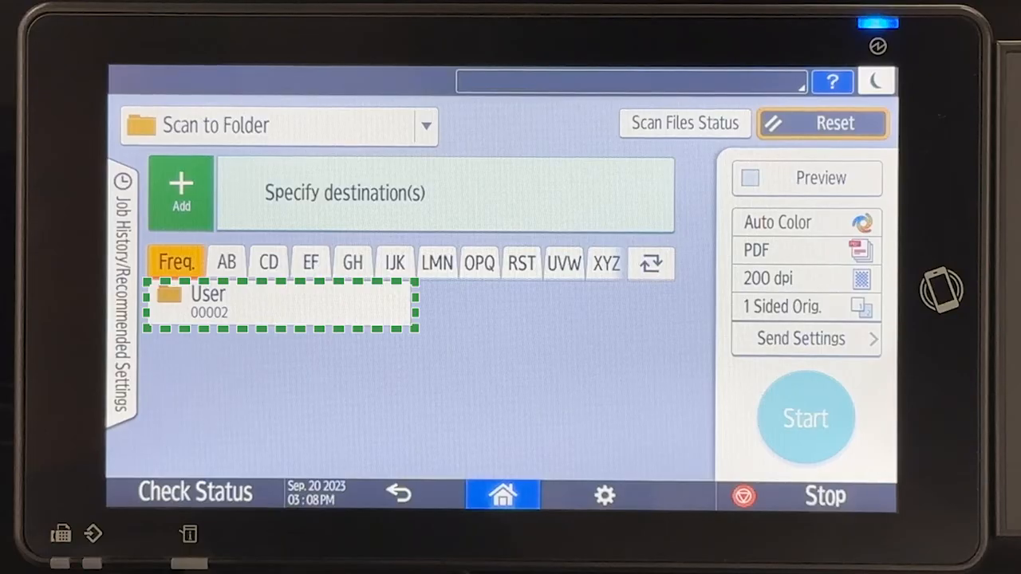
{"action": "left_click", "coordinate": [287, 295]}
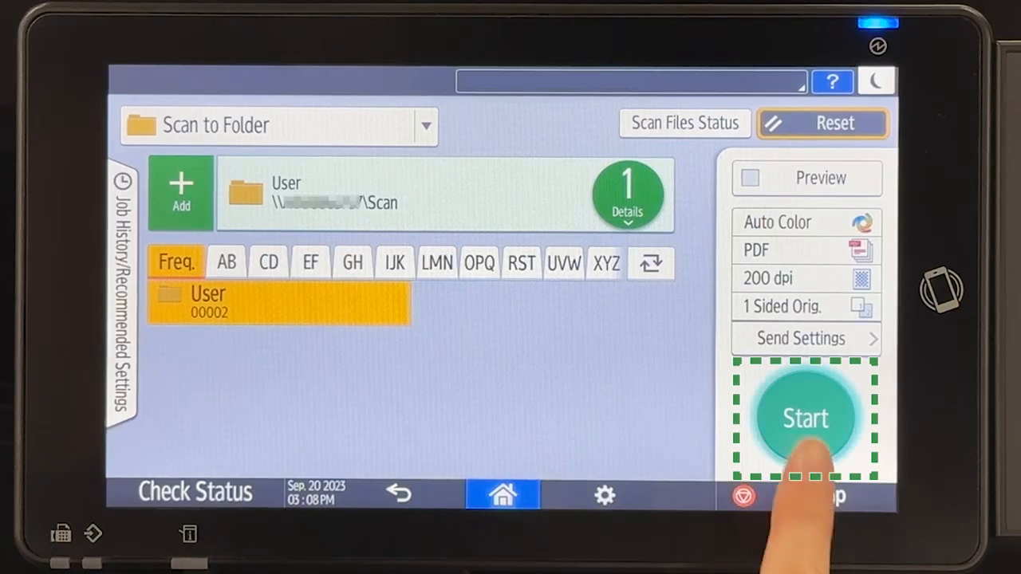
{"action": "left_click", "coordinate": [806, 418]}
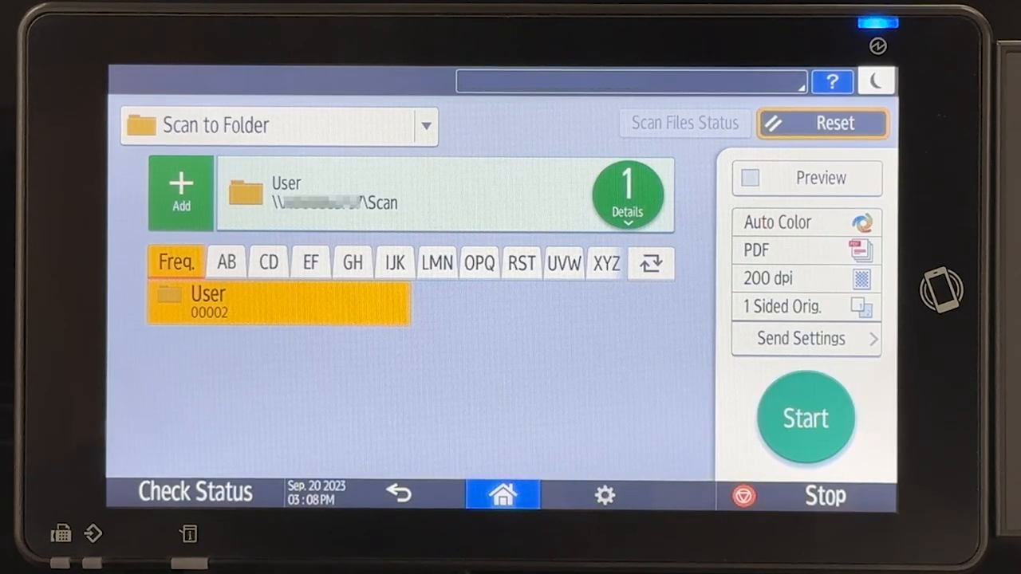